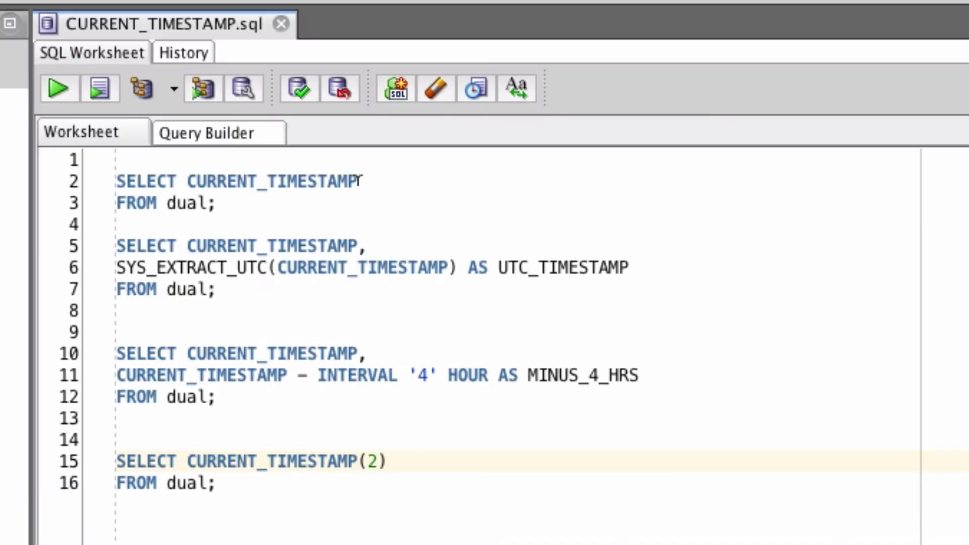
# - Run SELECT CURRENT_TIMESTAMP FROM dual, returning 17/FEB/18 09:44:25.817 AM Australia/Melbourne
pyautogui.click(288, 180)
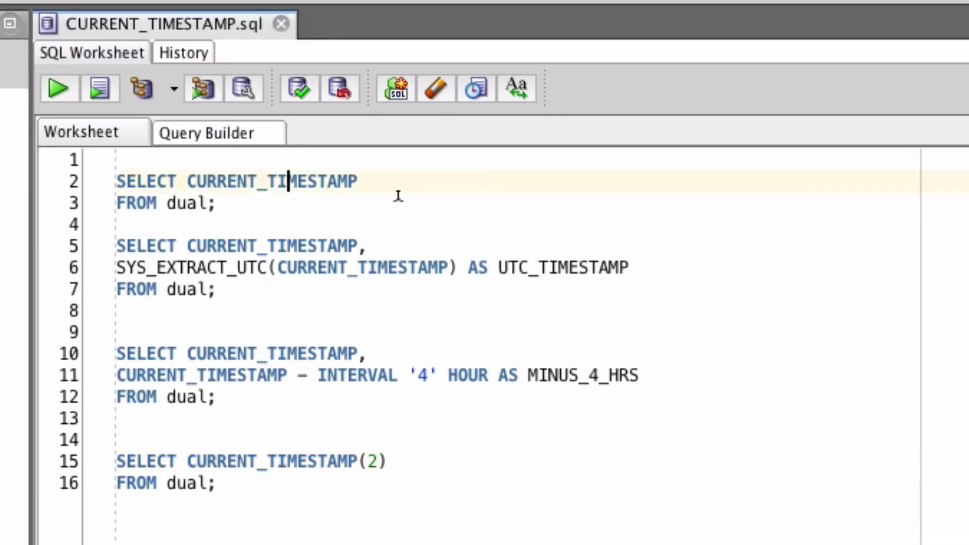
pyautogui.click(362, 181)
pyautogui.click(240, 180)
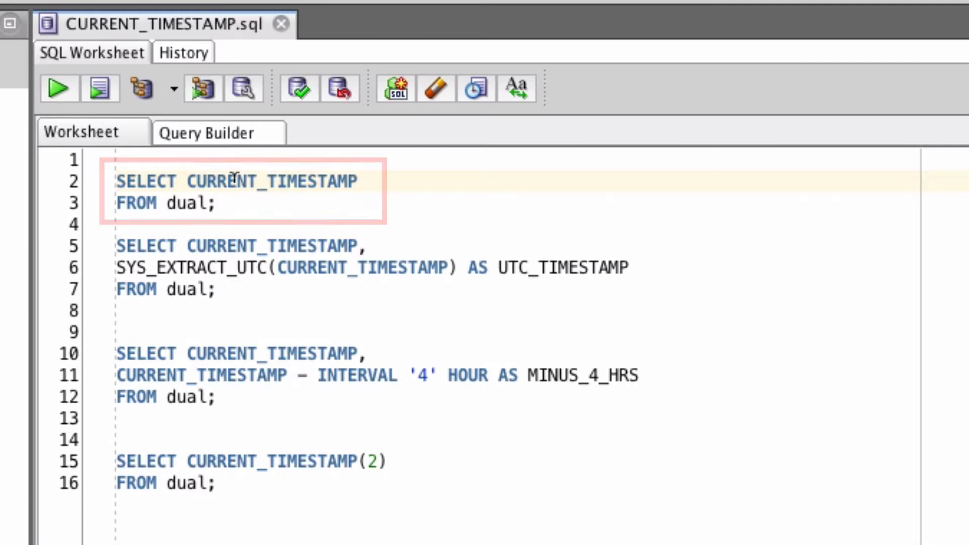
pyautogui.click(58, 90)
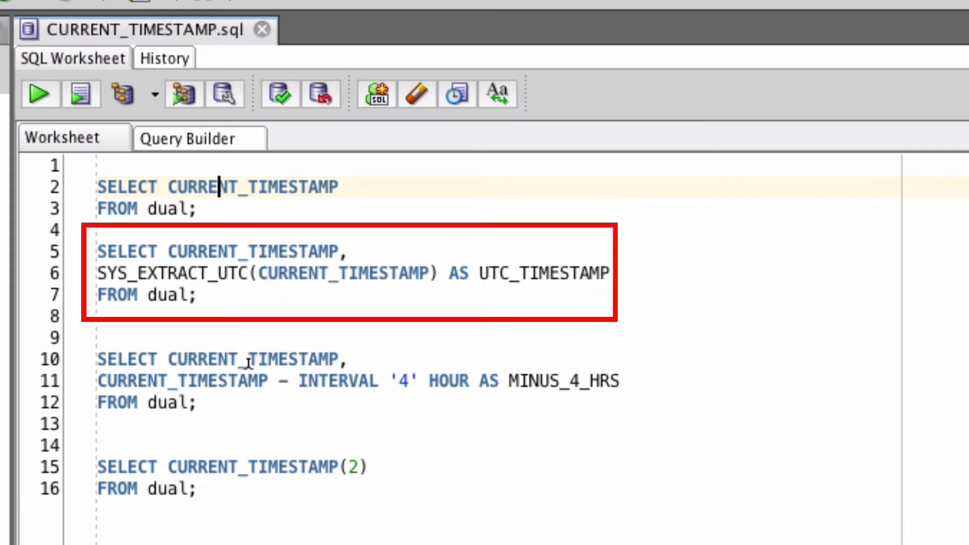
# - Break SELECT onto its own line in the second query, then run the SYS_EXTRACT_UTC query
pyautogui.click(241, 253)
pyautogui.click(171, 252)
pyautogui.press('Return')
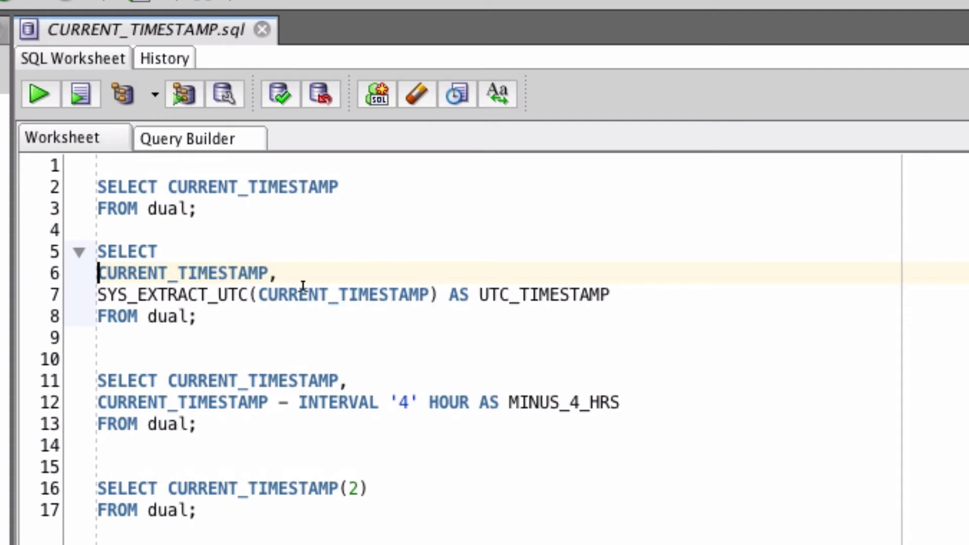
pyautogui.click(431, 294)
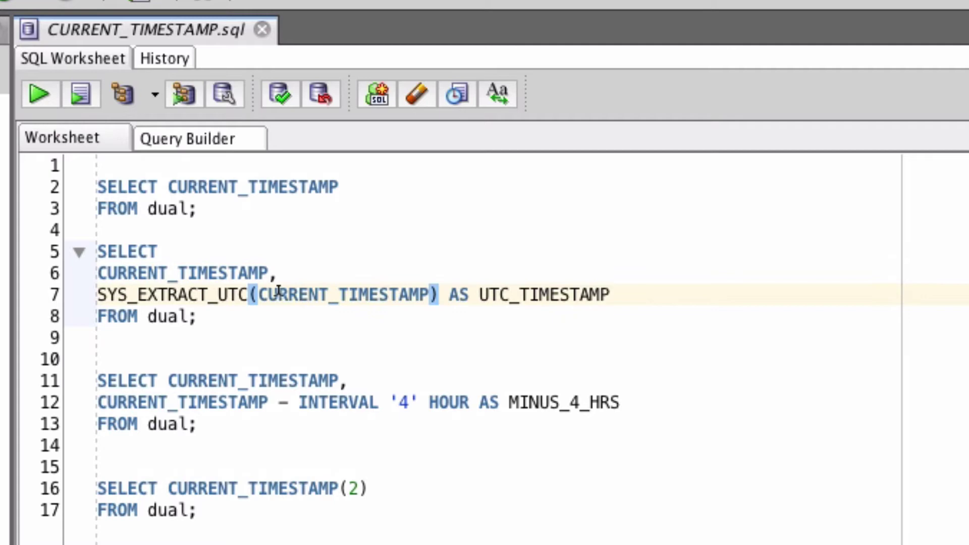
pyautogui.click(36, 92)
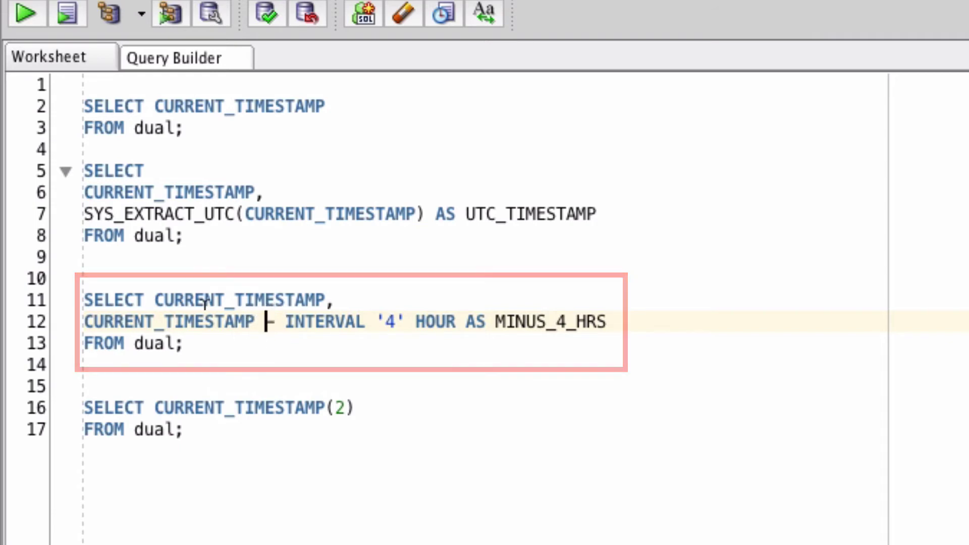
# - Move SELECT onto its own line and run the MINUS_4_HRS query, returning 09:45:44 and 05:45:44 AM
pyautogui.click(156, 300)
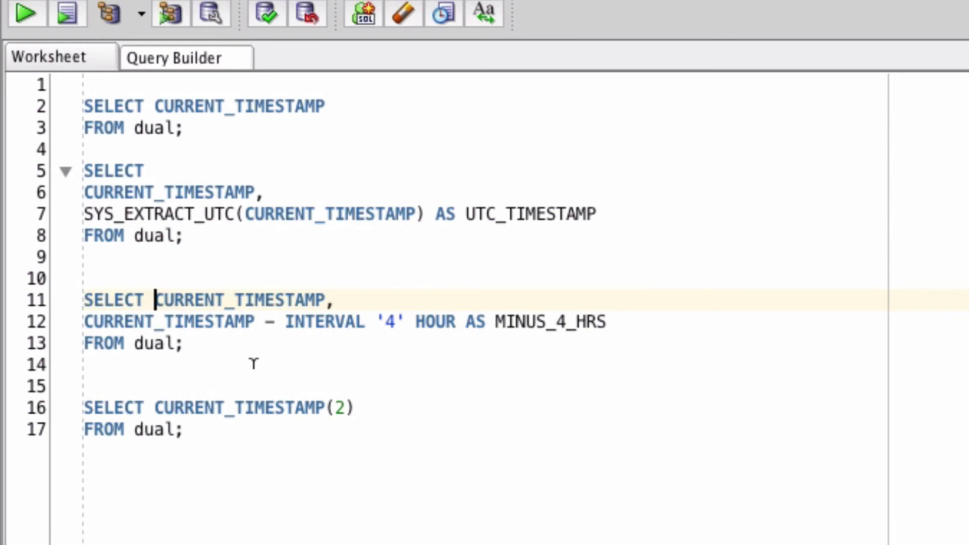
pyautogui.press('Return')
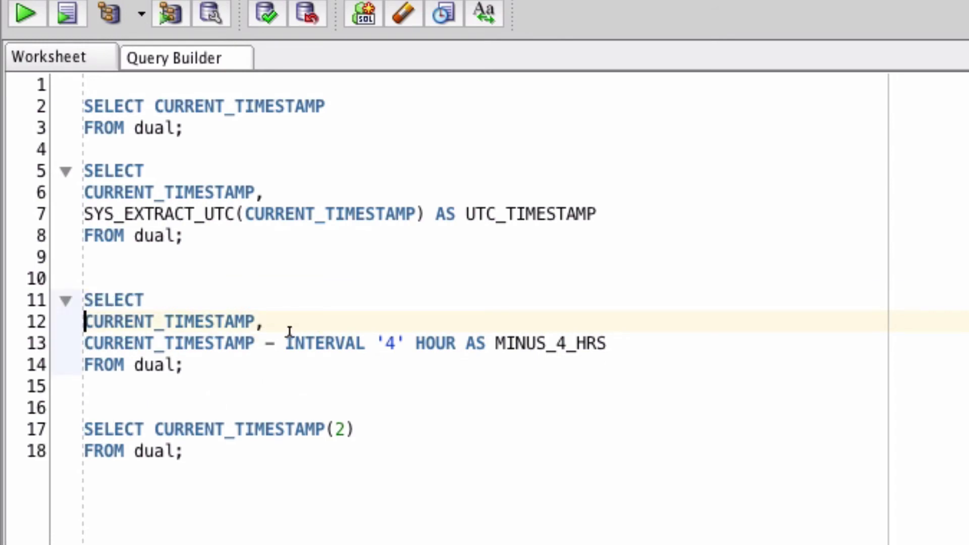
pyautogui.click(501, 344)
pyautogui.click(24, 13)
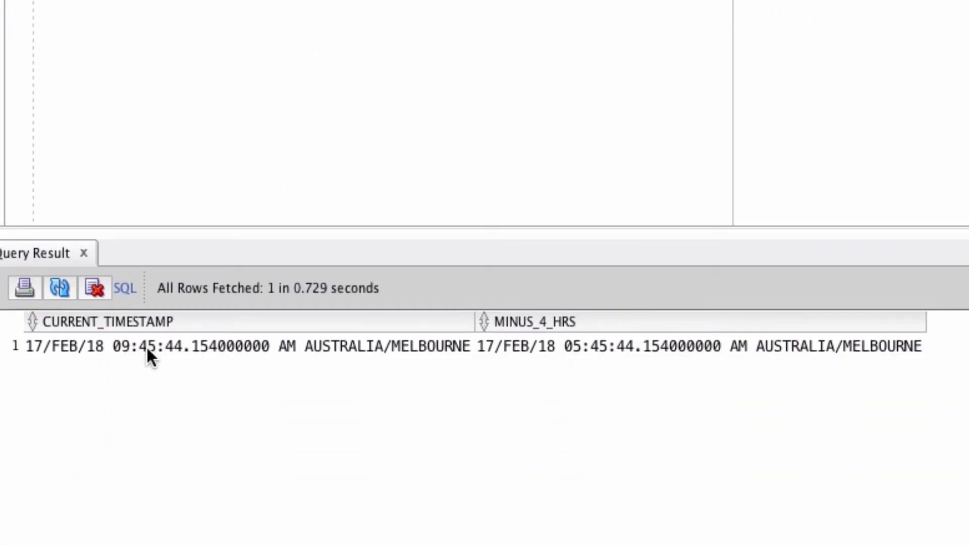
pyautogui.moveTo(552, 408)
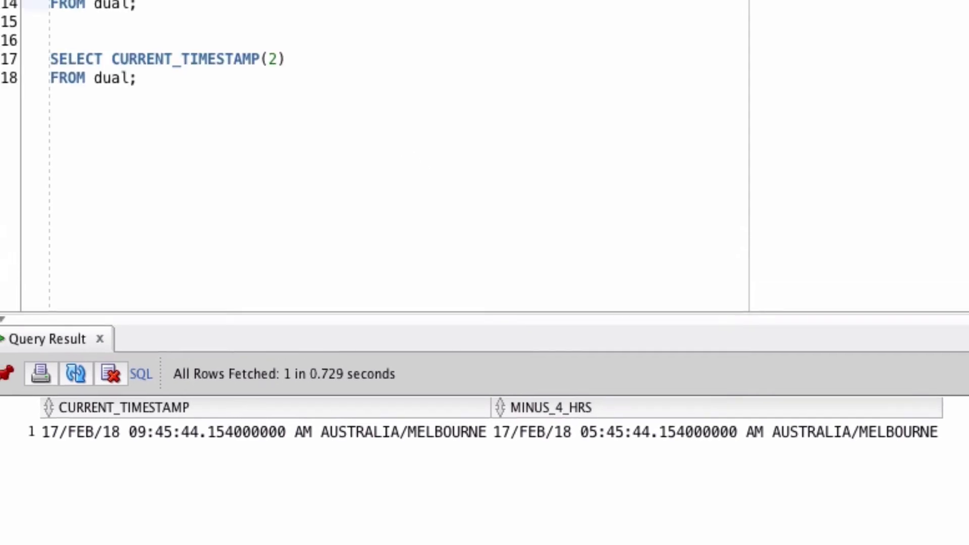
# - Run the CURRENT_TIMESTAMP(2) query twice, latest returning 09:46:34.18 AM Australia/Melbourne
pyautogui.click(260, 346)
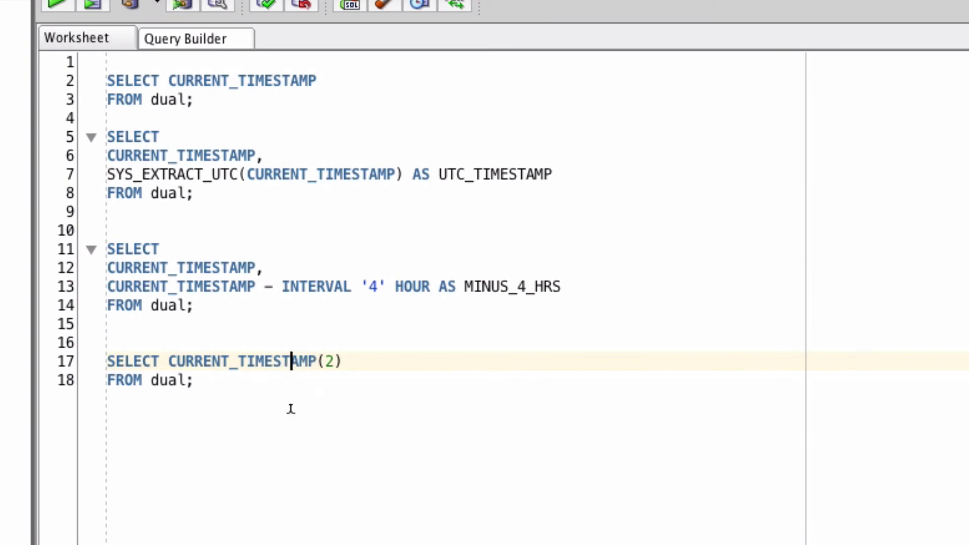
pyautogui.click(55, 5)
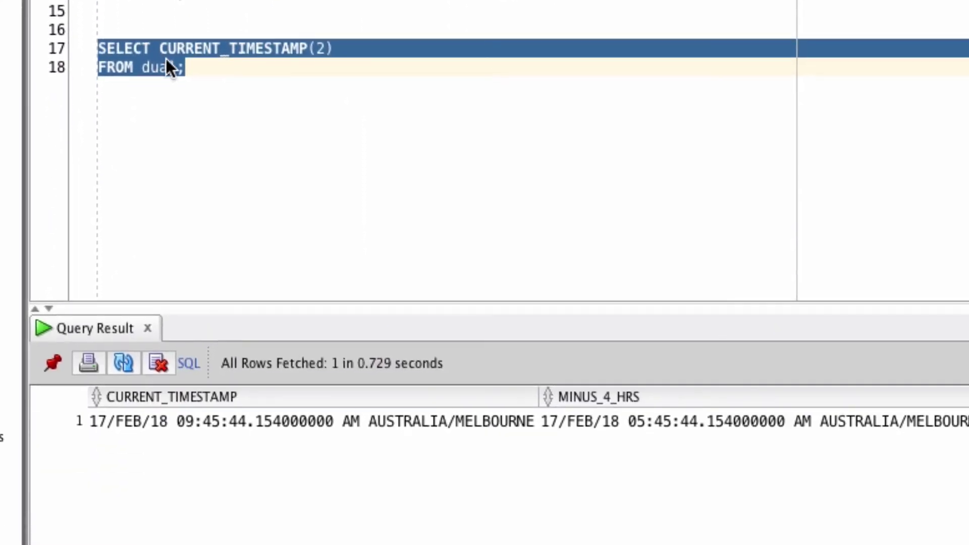
pyautogui.click(283, 48)
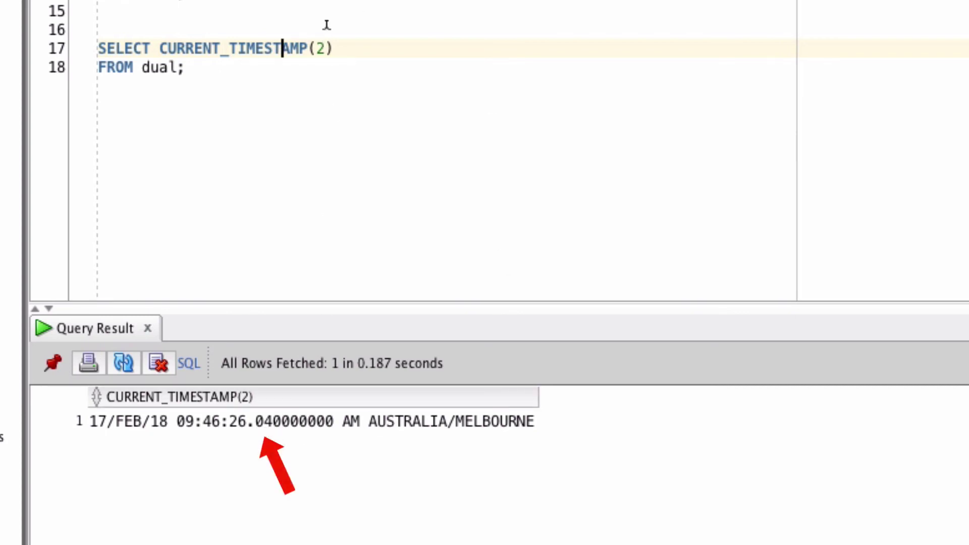
pyautogui.moveTo(97, 47); pyautogui.dragTo(185, 68)
pyautogui.hotkey('ctrl', 'Return')
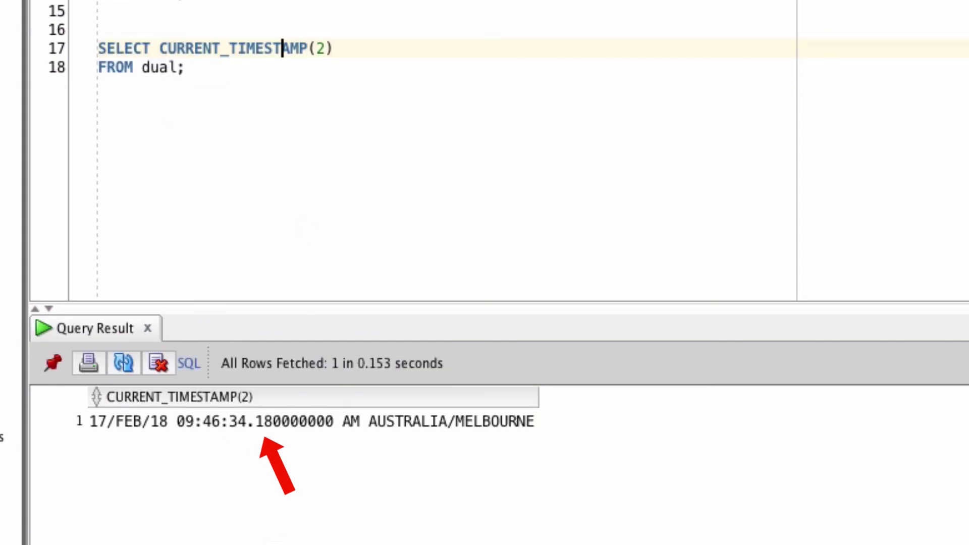
# - Change the precision from 2 to 1 and rerun, getting 09:46:44.5 AM Australia/Melbourne
pyautogui.hotkey('ctrl', 'a')
pyautogui.hotkey('ctrl', 'Return')
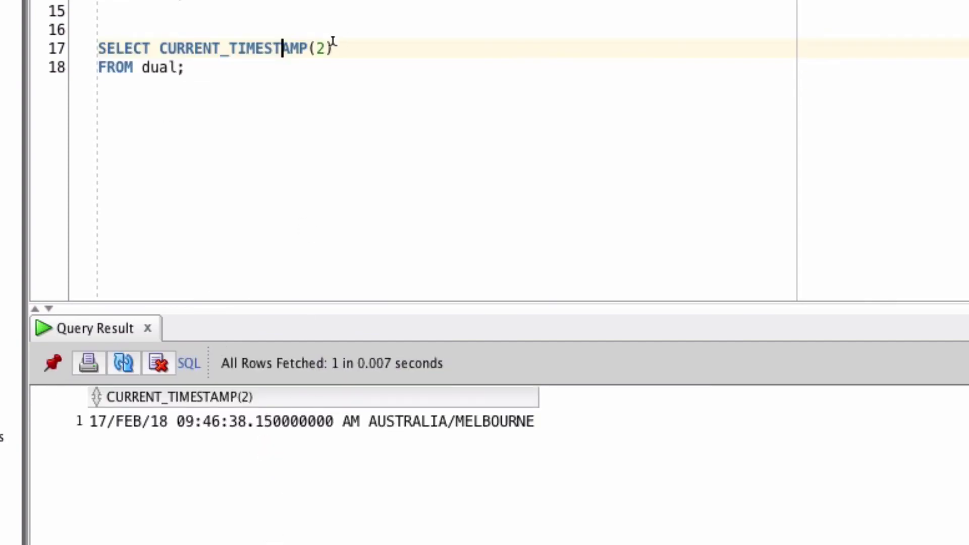
pyautogui.doubleClick(321, 48)
pyautogui.write('1')
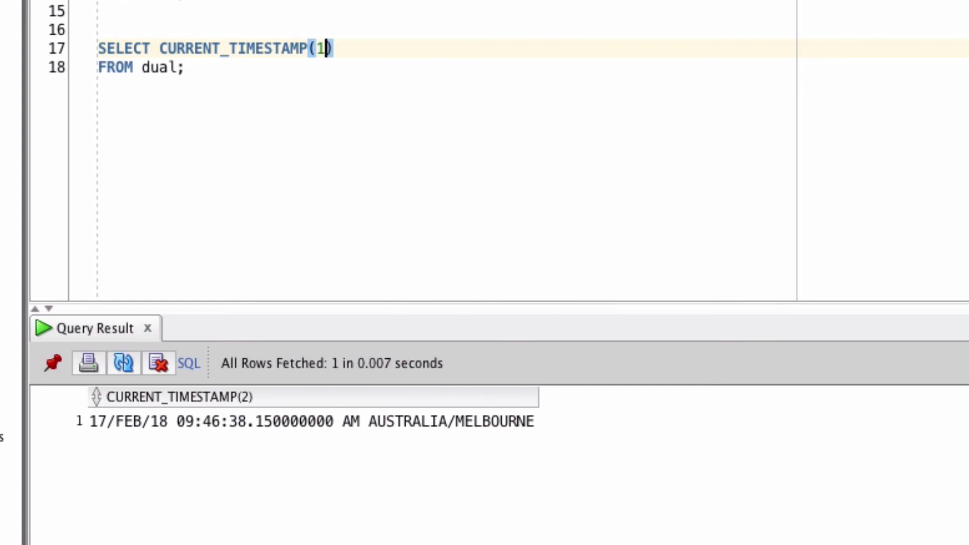
pyautogui.hotkey('ctrl', 'Return')
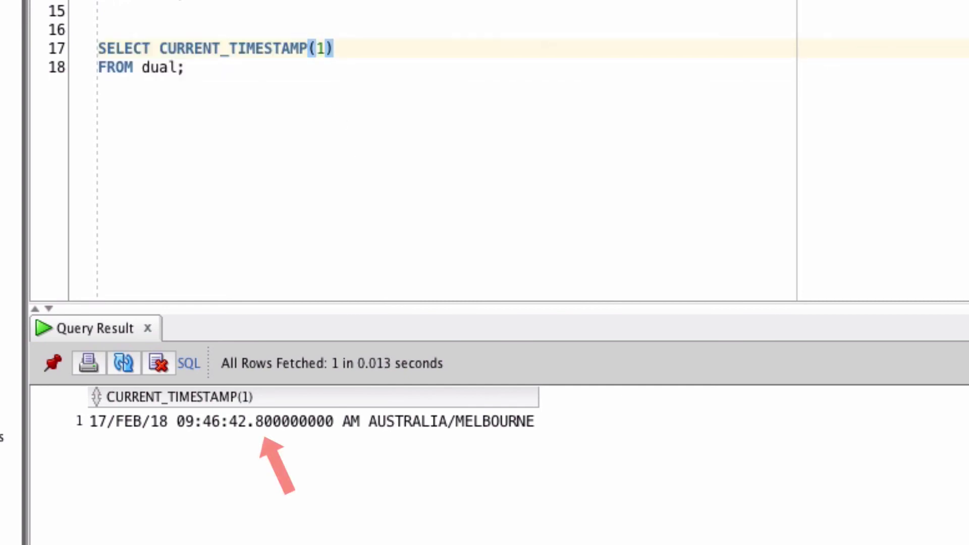
pyautogui.hotkey('ctrl', 'a')
pyautogui.hotkey('ctrl', 'Return')
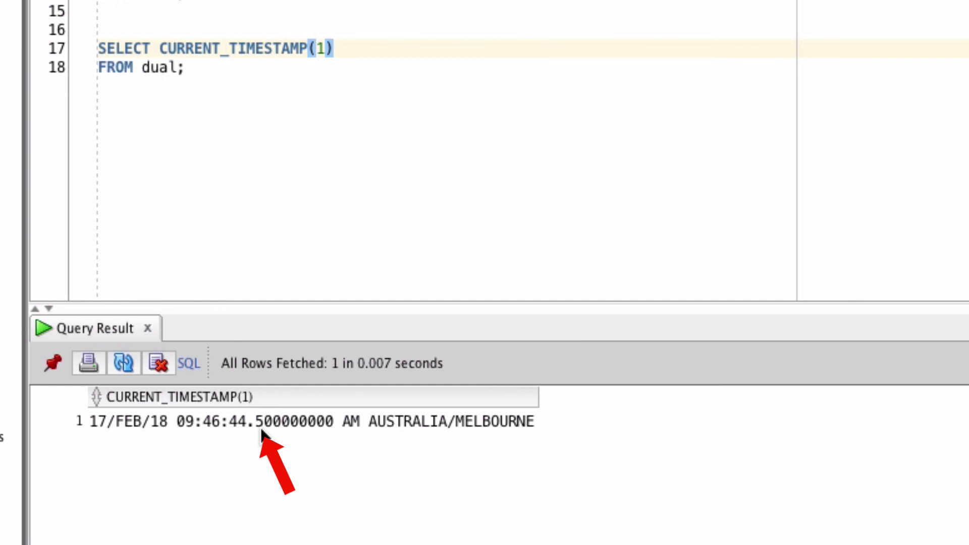